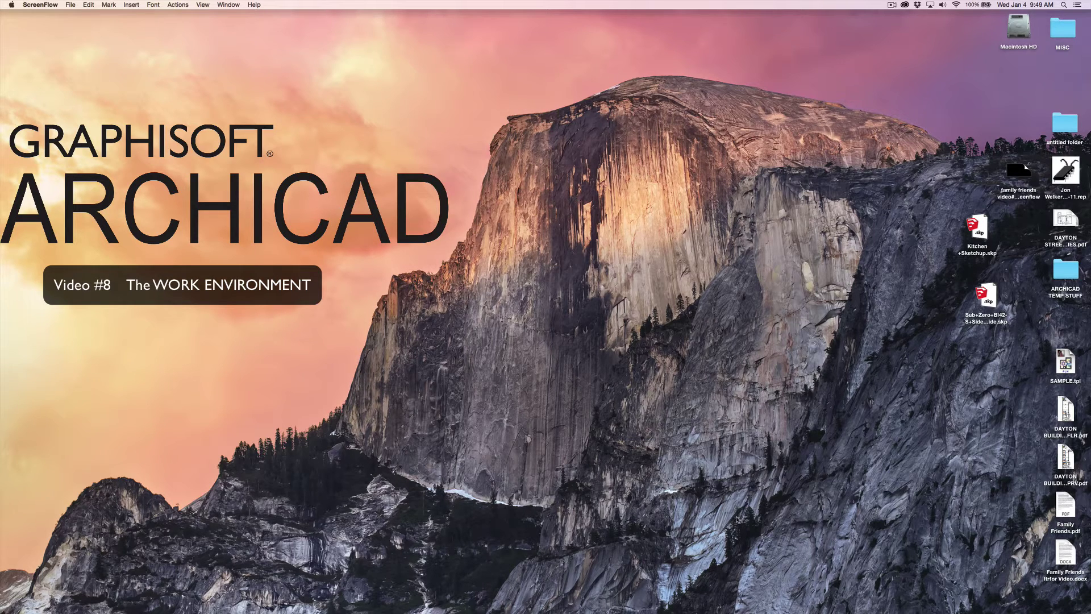
Launch ArchiCAD and create a new project from the SAMPLE.tpl template with the SAMPLE work environment profile, acknowledging the missing hotlinks warning
click(822, 607)
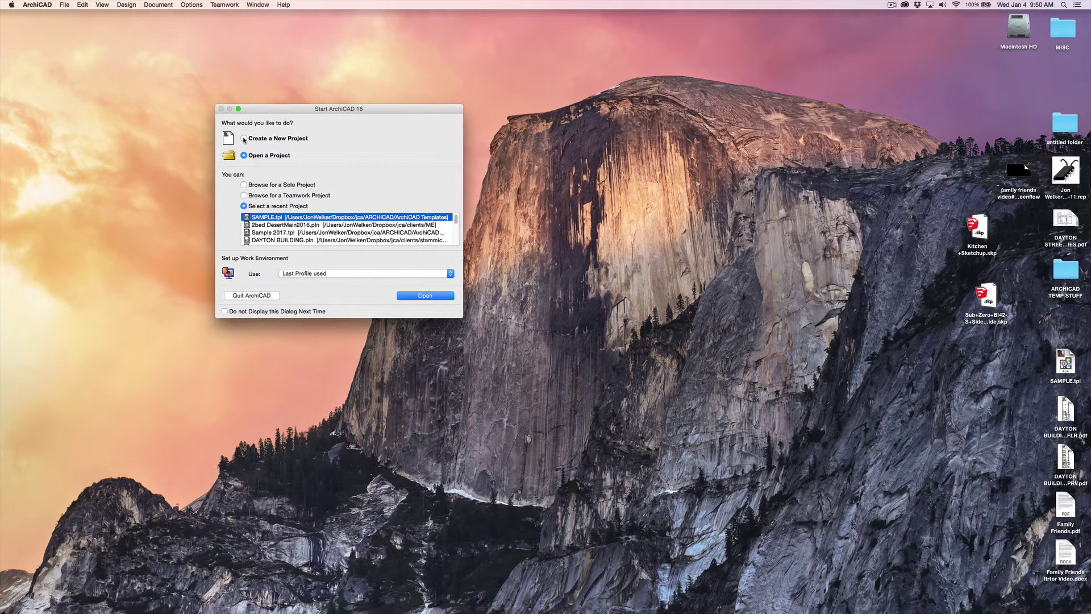
click(244, 139)
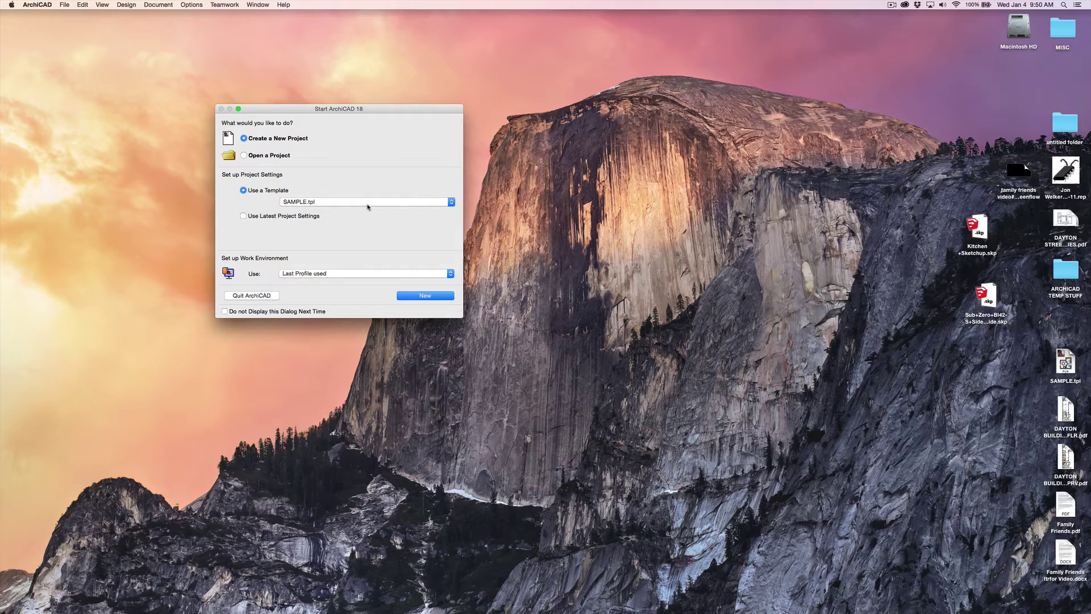
click(450, 274)
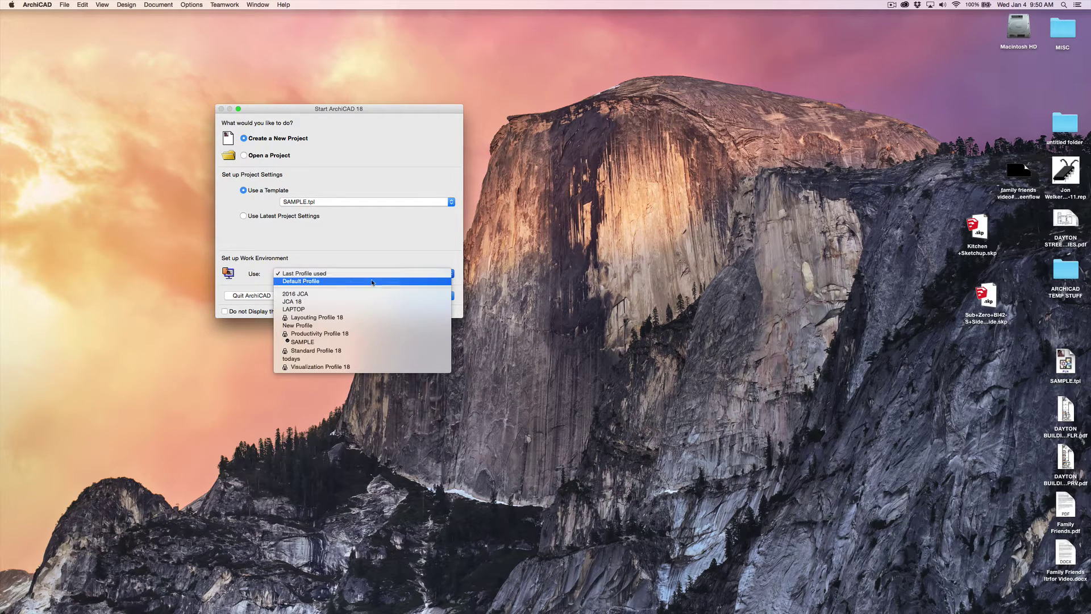
click(307, 342)
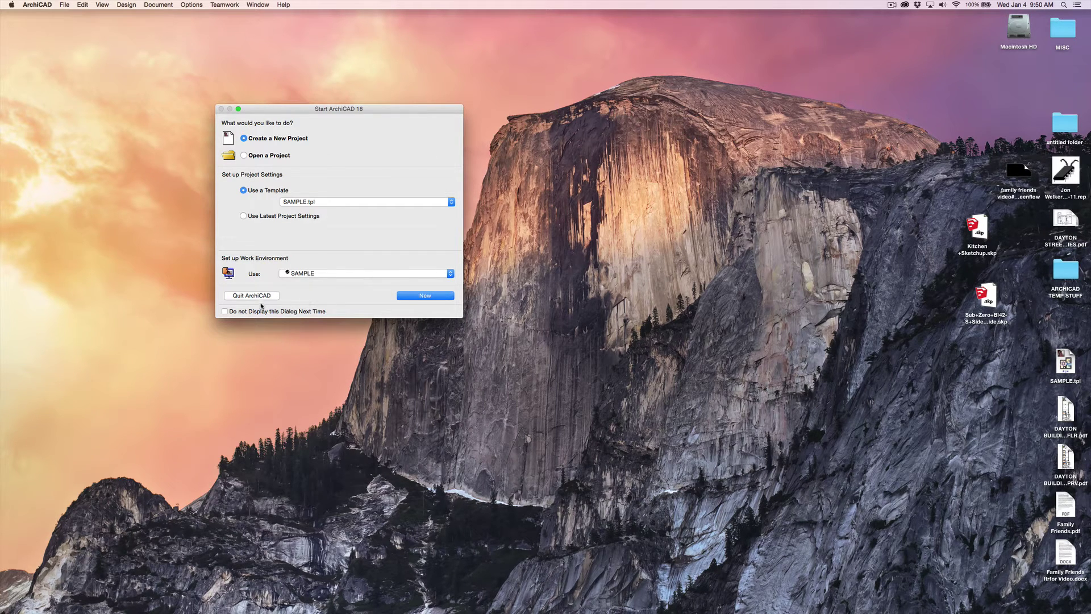
click(413, 296)
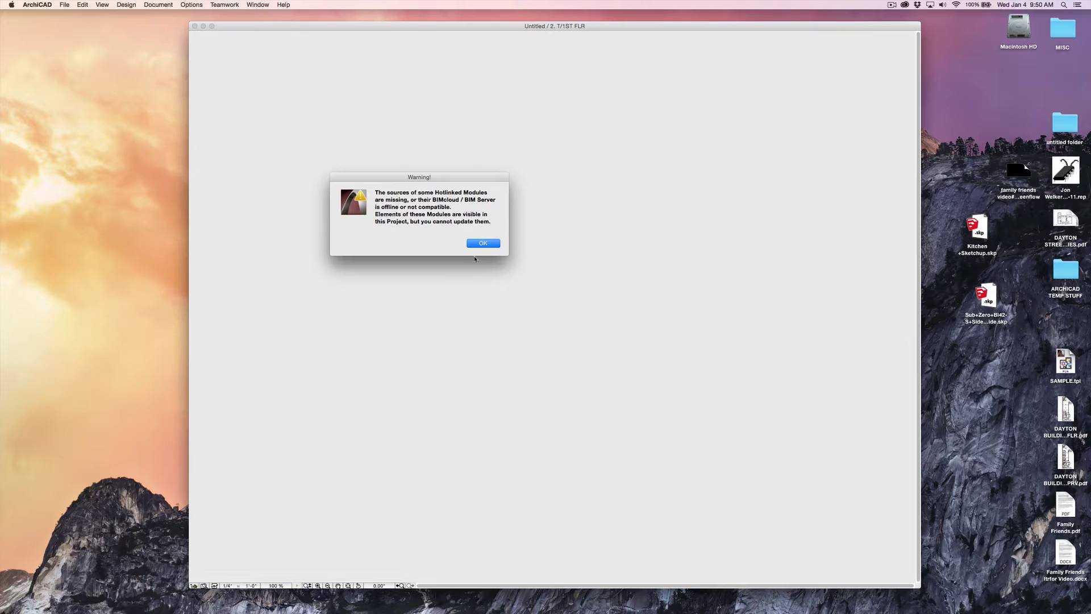
click(481, 245)
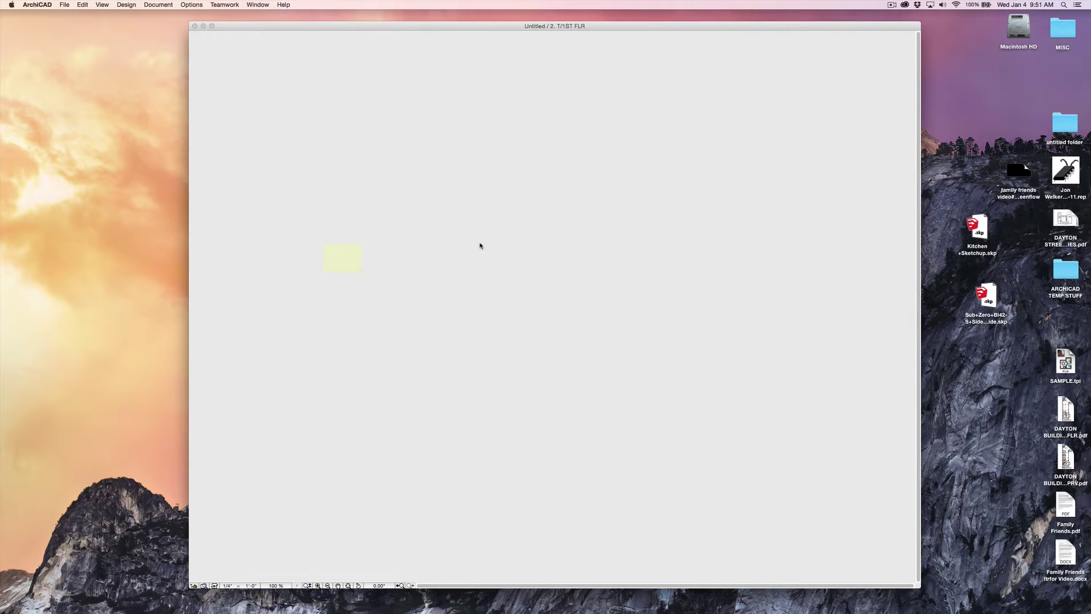
click(448, 253)
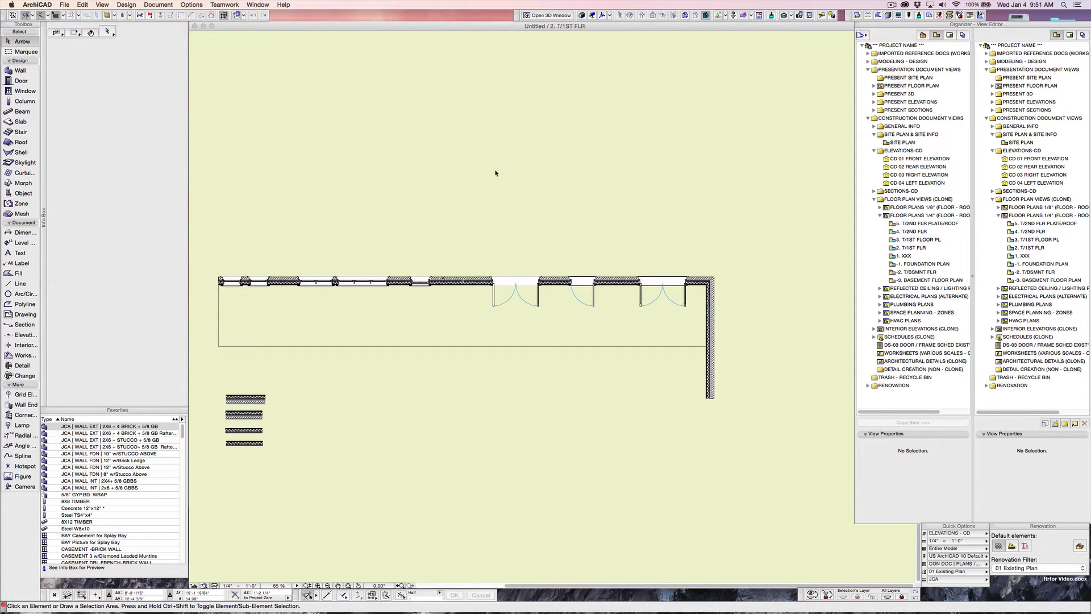
Move the Toolbox palette group away from the menu bar, and switch to the Finder desktop and back to ArchiCAD
double_click(416, 26)
double_click(423, 43)
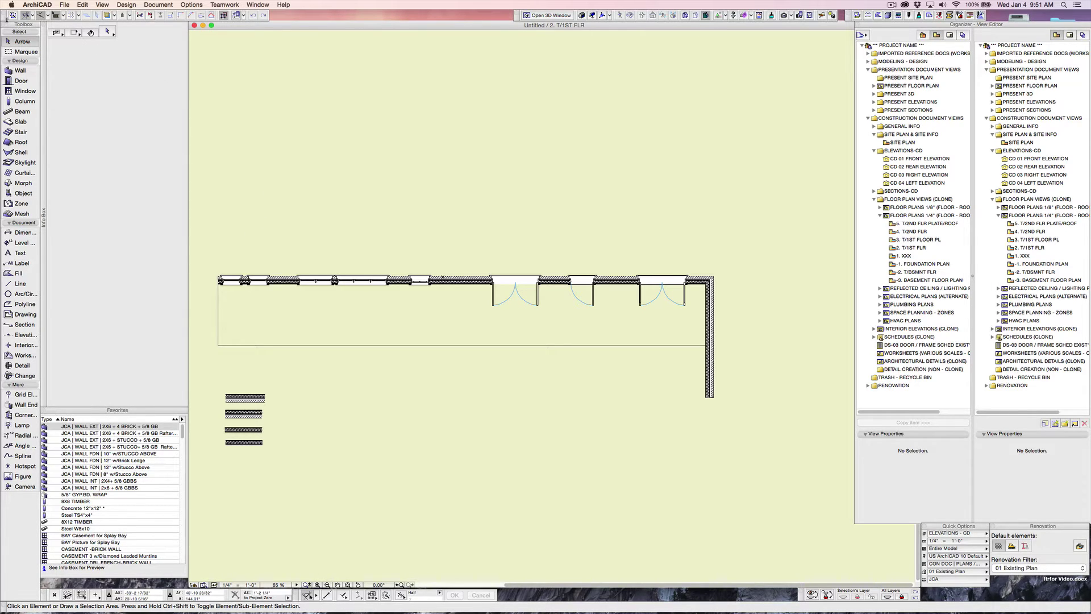
mouse_move(4, 17)
mouse_down()
mouse_move(38, 32)
mouse_move(38, 64)
mouse_move(40, 33)
mouse_move(238, 69)
mouse_move(124, 26)
mouse_move(5, 18)
mouse_up()
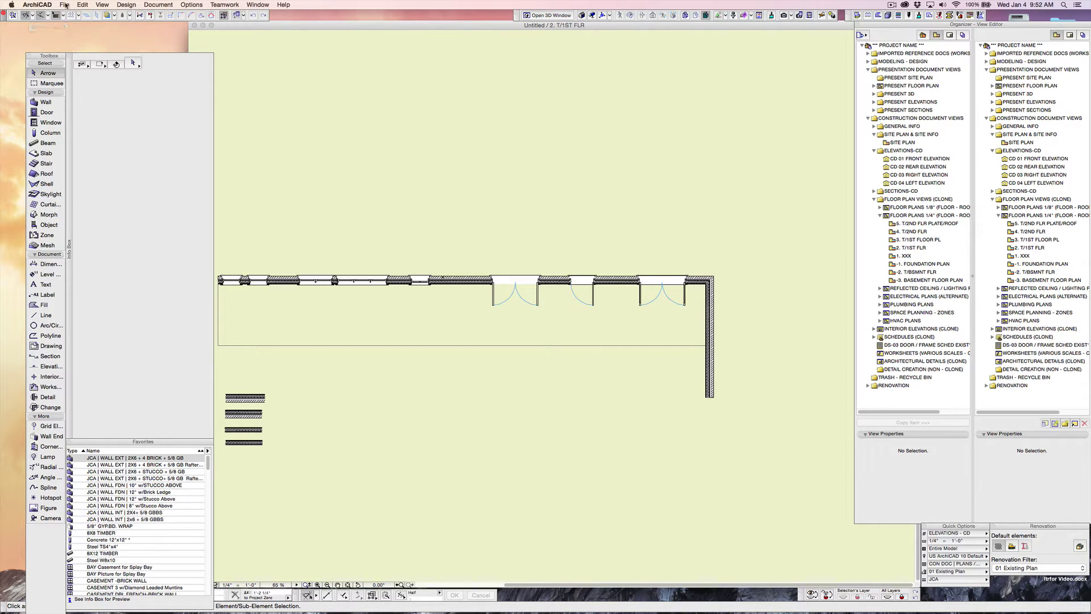
click(83, 5)
mouse_move(64, 5)
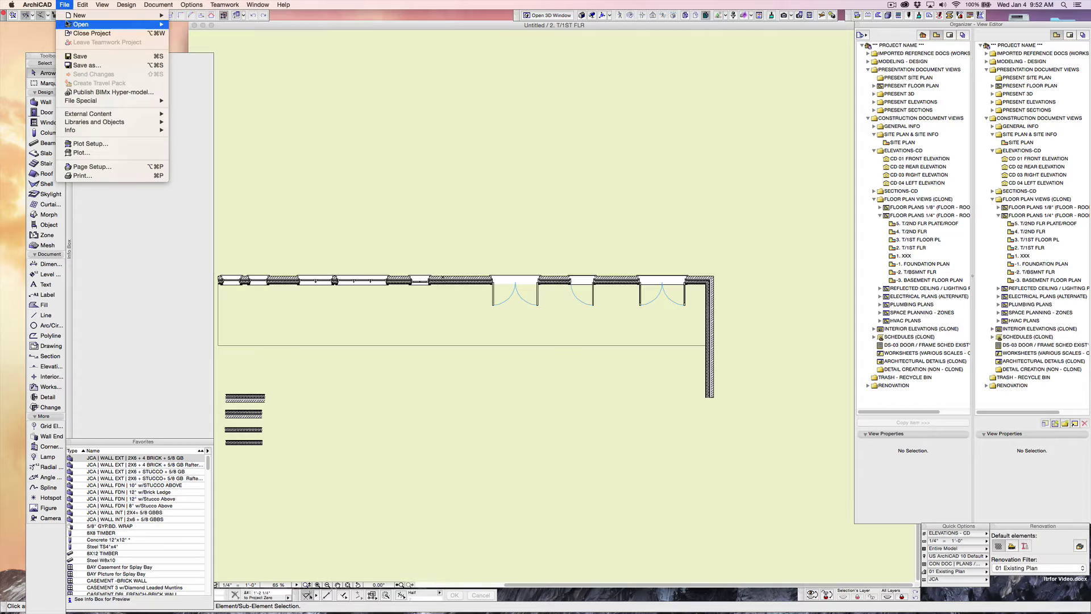
click(47, 28)
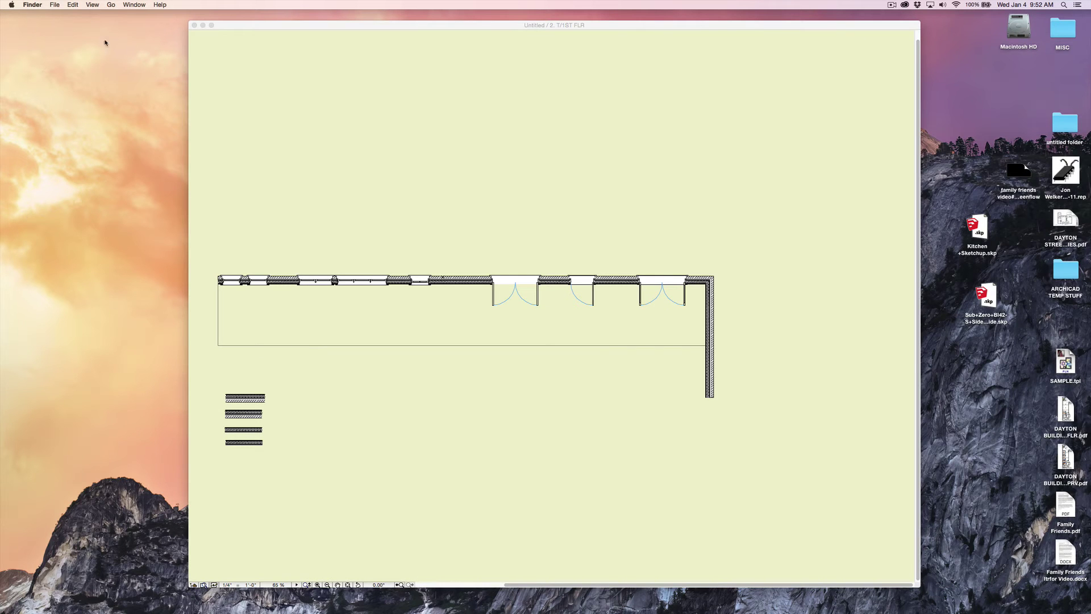
click(201, 65)
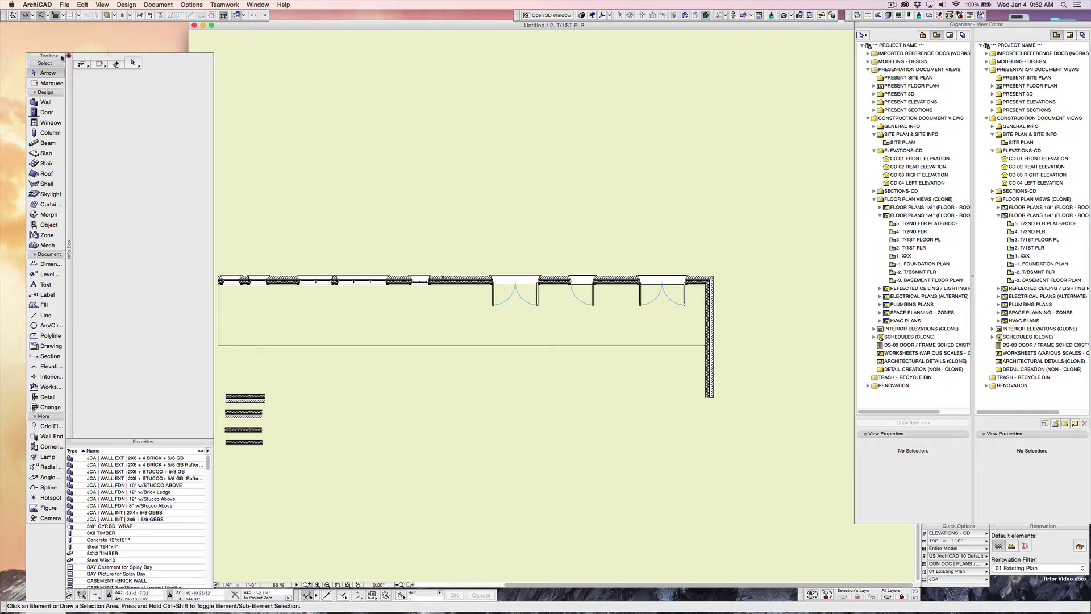
Put the Toolbox palette group back against the menu bar and screen edge, and shift the 3D Visualization toolbar and its neighbour slightly
drag(61, 57, 36, 26)
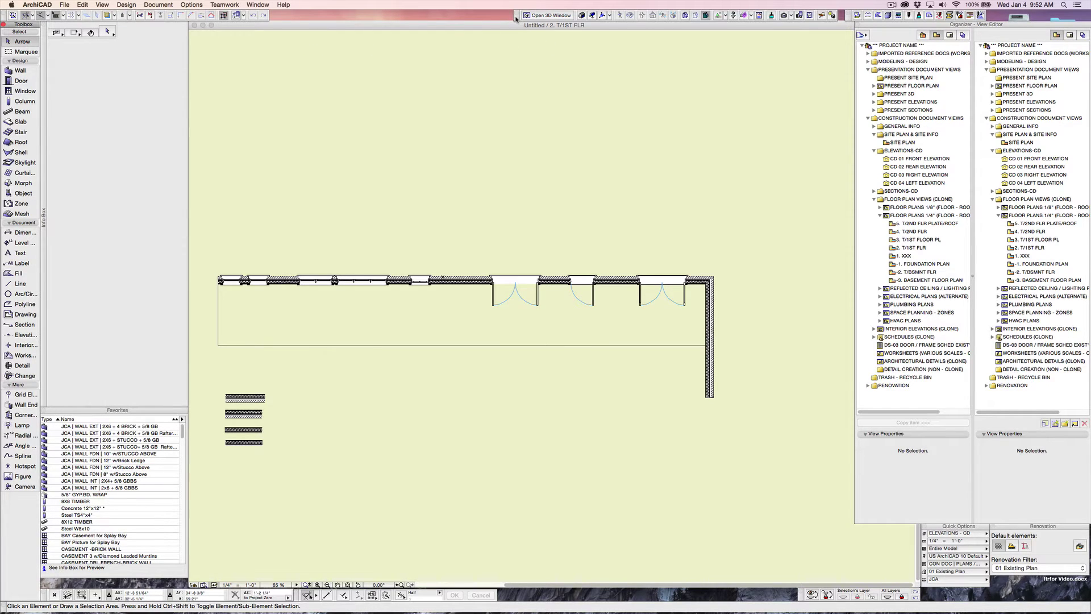
drag(513, 18, 499, 19)
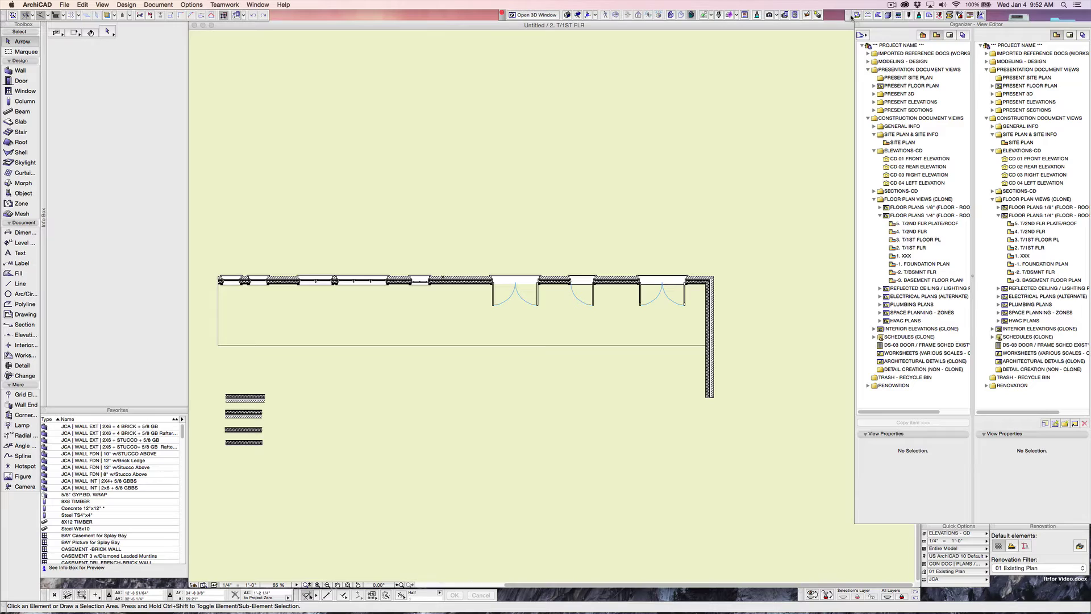
mouse_move(850, 17)
mouse_down()
mouse_move(785, 43)
mouse_move(841, 15)
mouse_up()
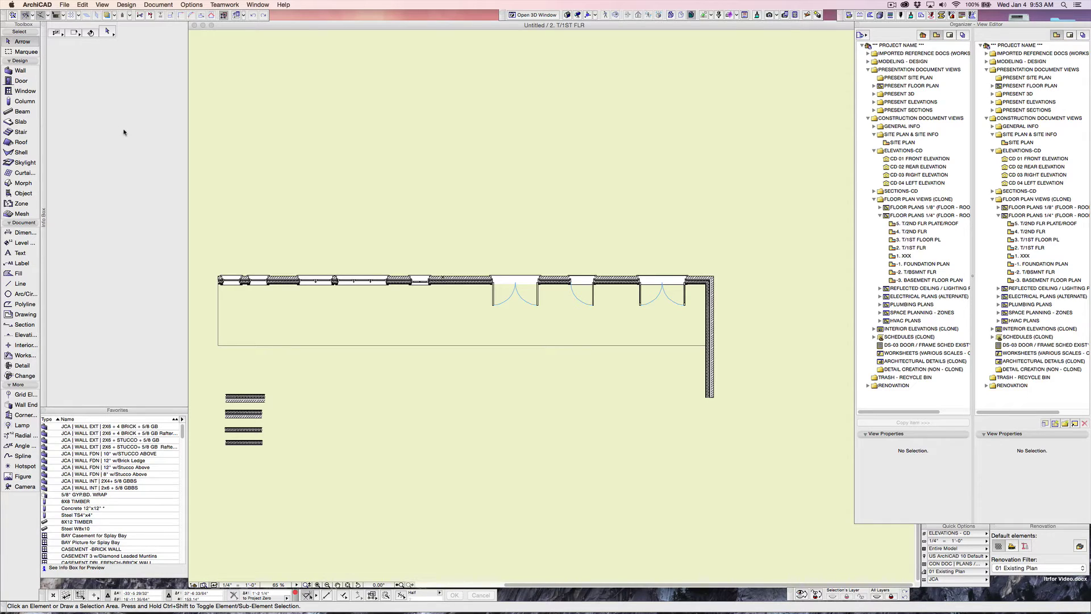
Activate the Wall tool and inspect its full default settings, closing them without changes
click(19, 72)
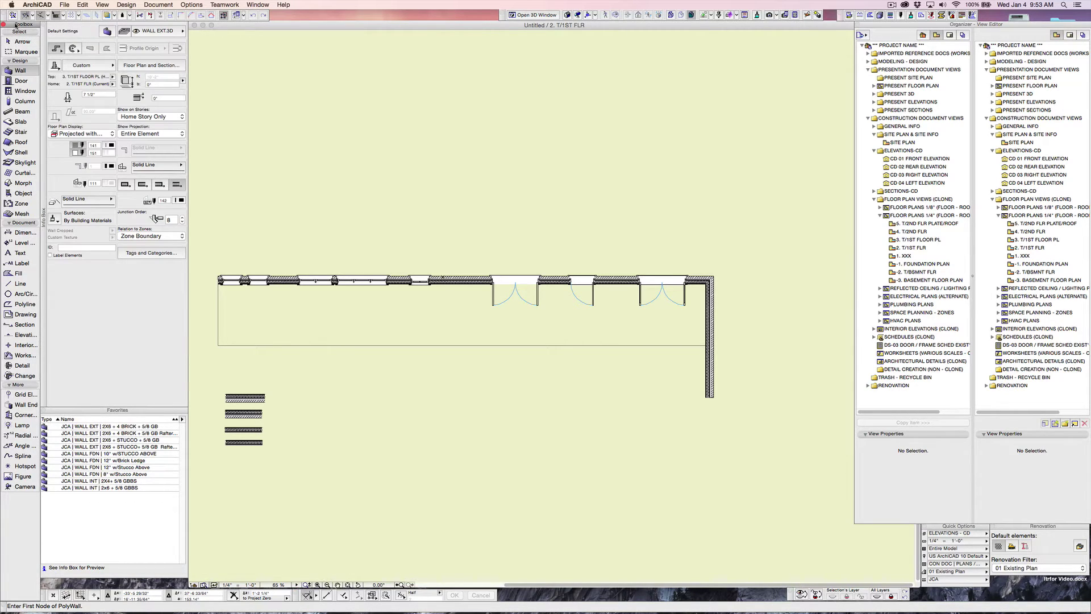
mouse_move(15, 25)
mouse_down()
mouse_move(62, 30)
mouse_move(17, 26)
mouse_up()
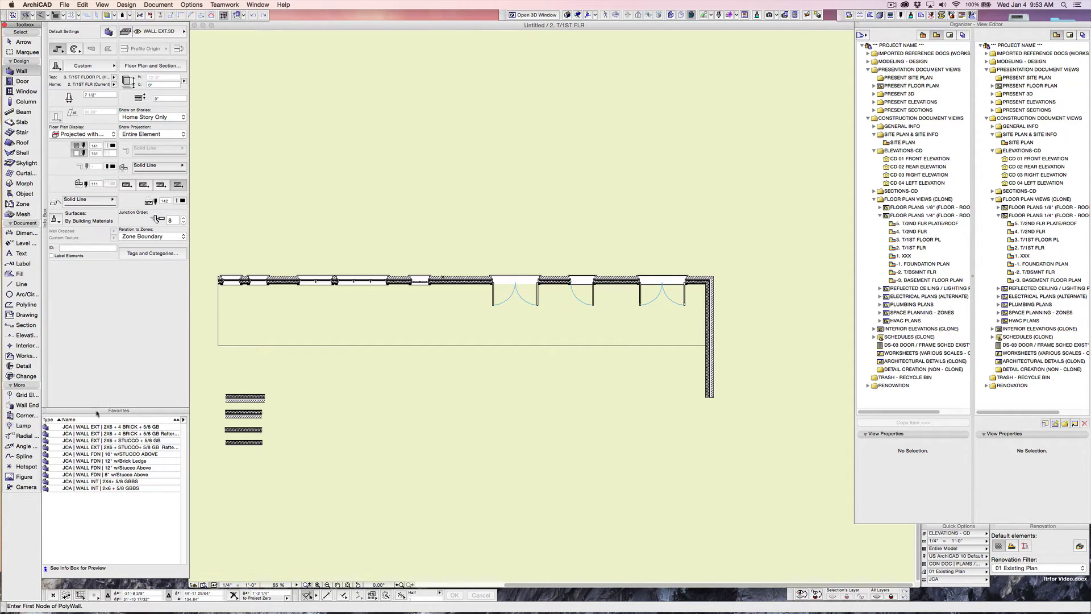
mouse_move(93, 413)
mouse_down()
mouse_move(94, 397)
mouse_move(94, 413)
mouse_up()
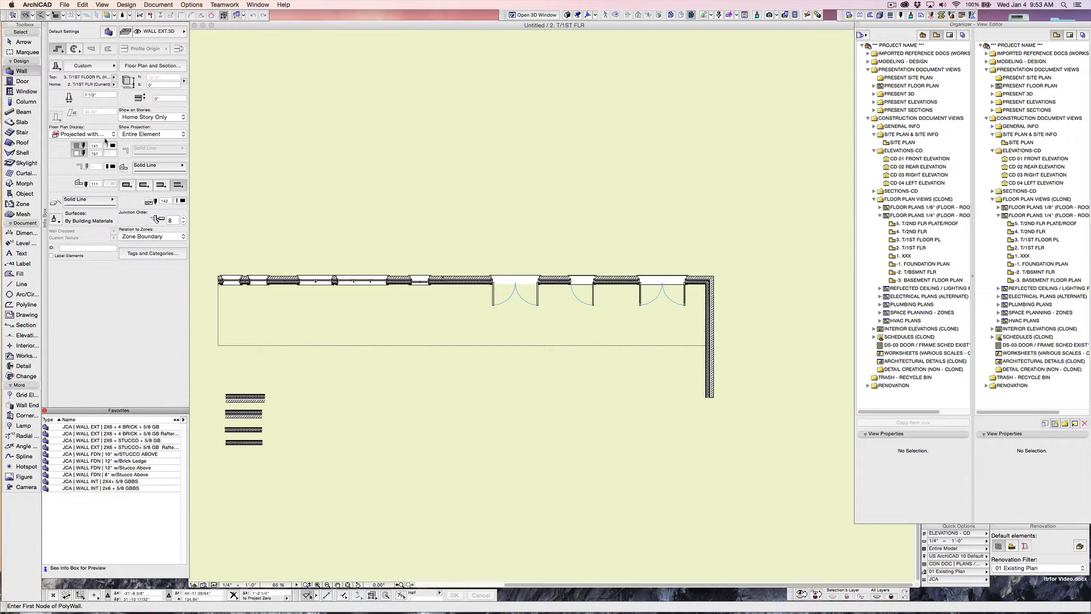
click(108, 31)
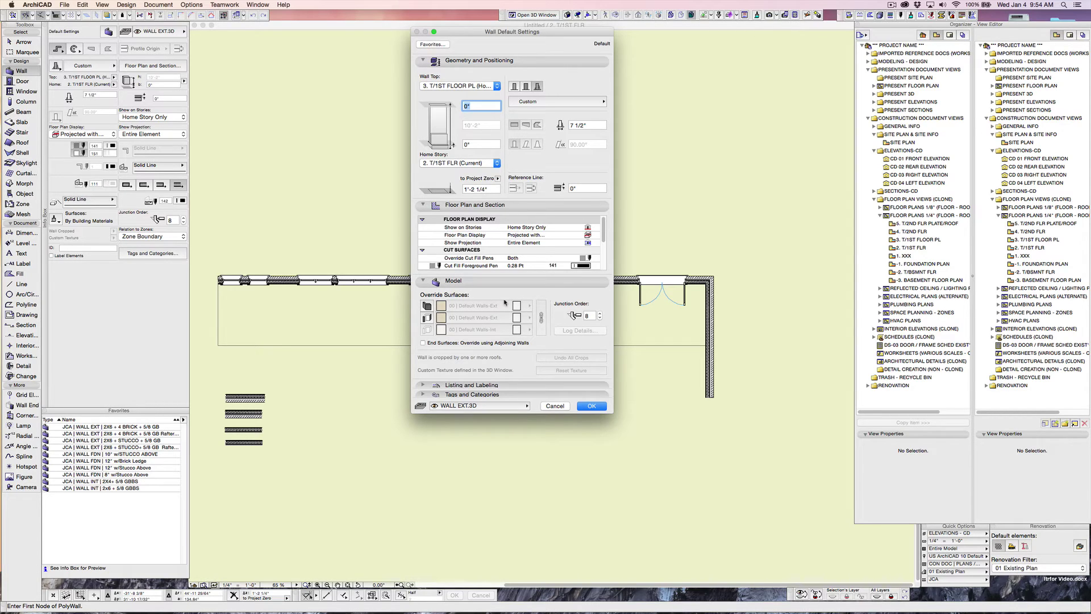
click(554, 406)
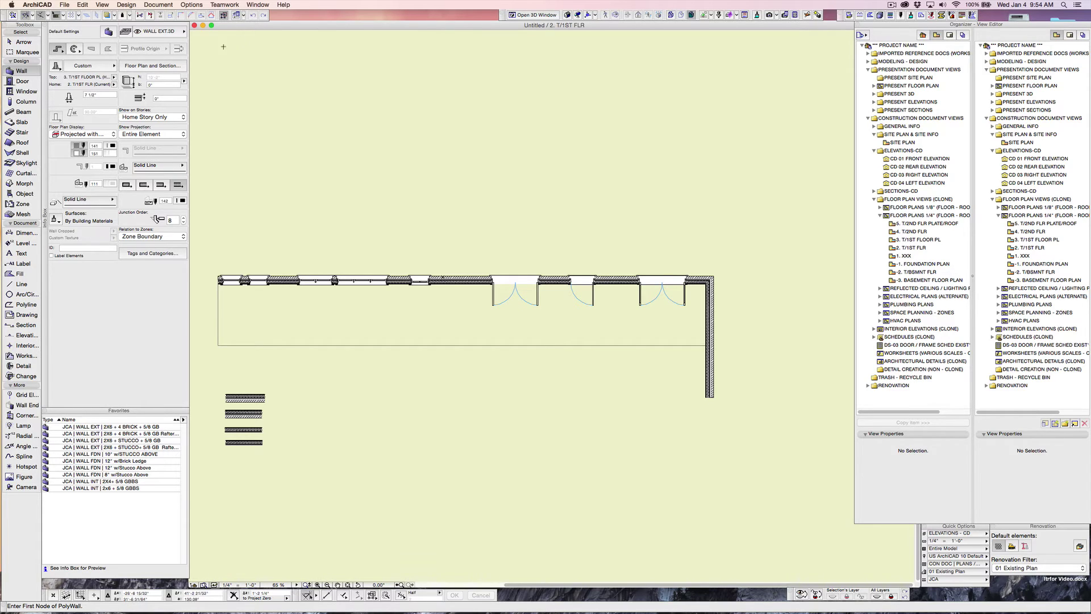
Open an enlarged Work Environment dialog and examine the Tracker and Coordinate Input, Guide Lines, Company Standards Schemes and Data Safety & Integrity settings
click(32, 6)
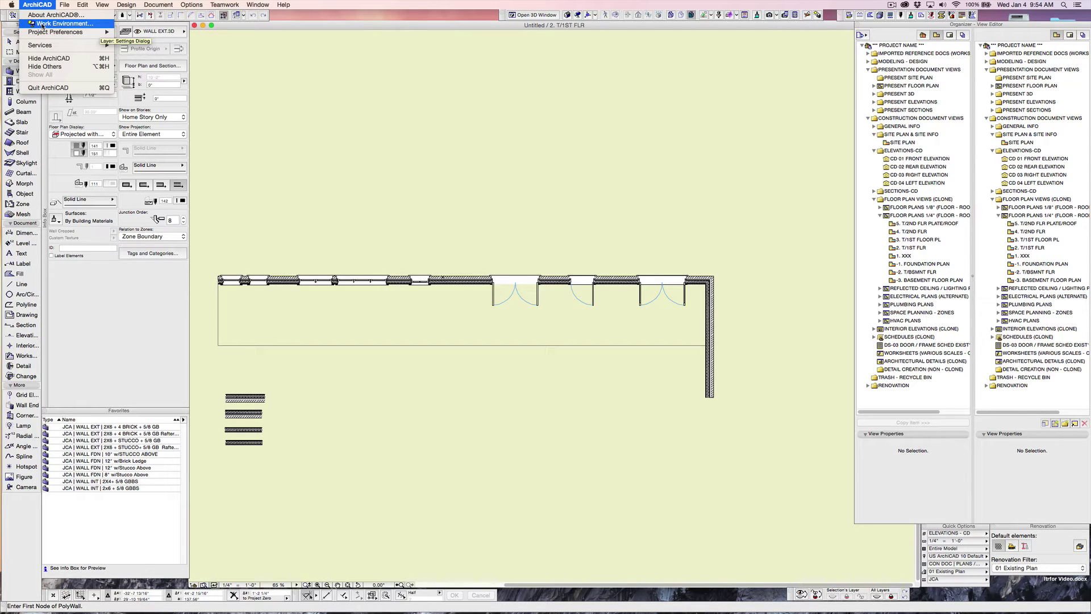
click(42, 24)
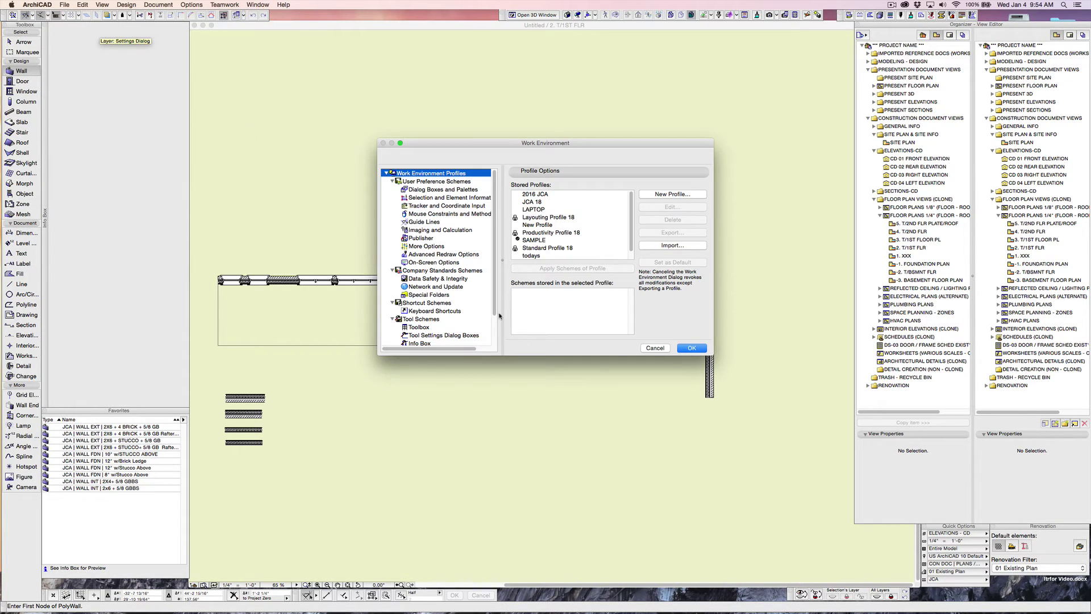
drag(543, 357, 553, 504)
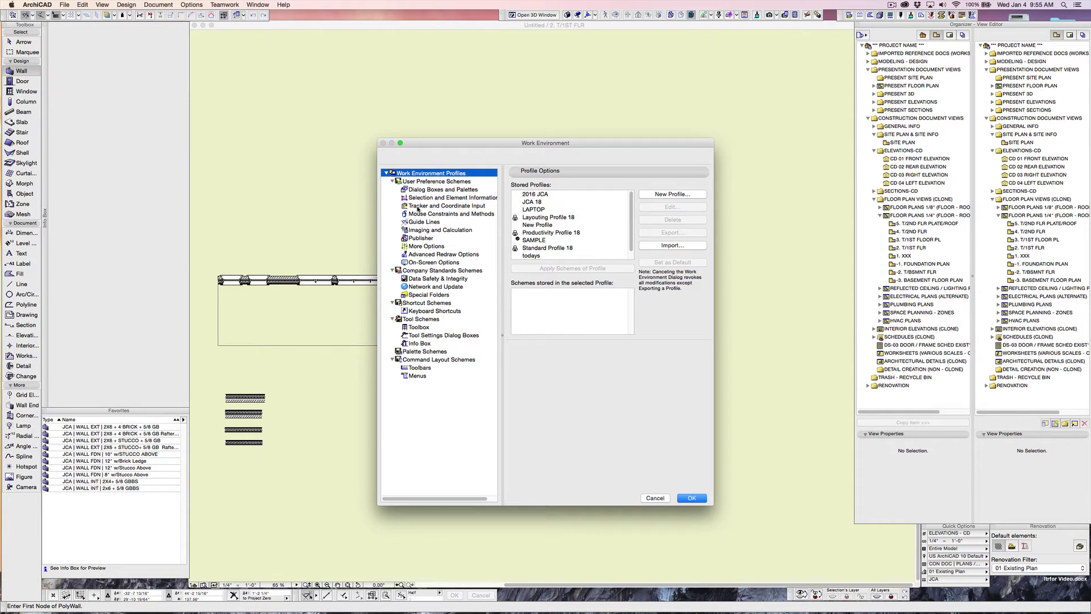
click(424, 206)
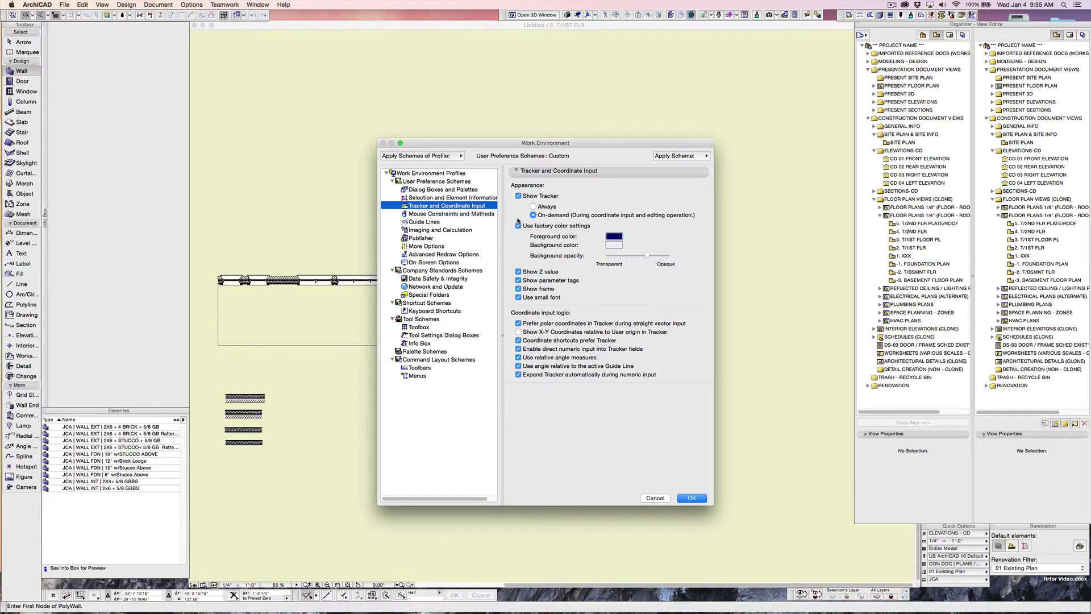
click(420, 224)
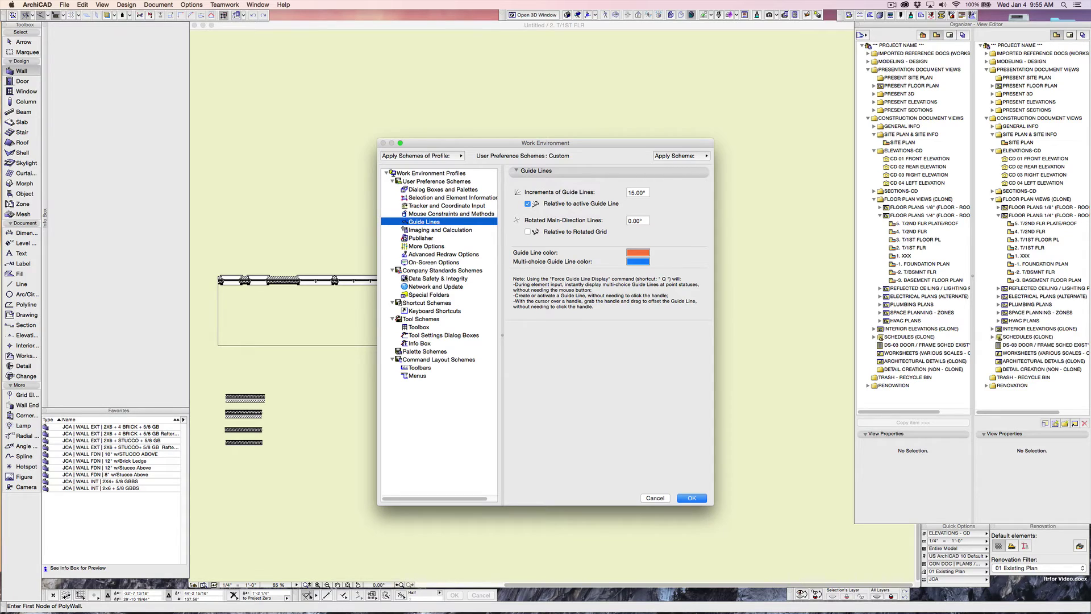
click(416, 272)
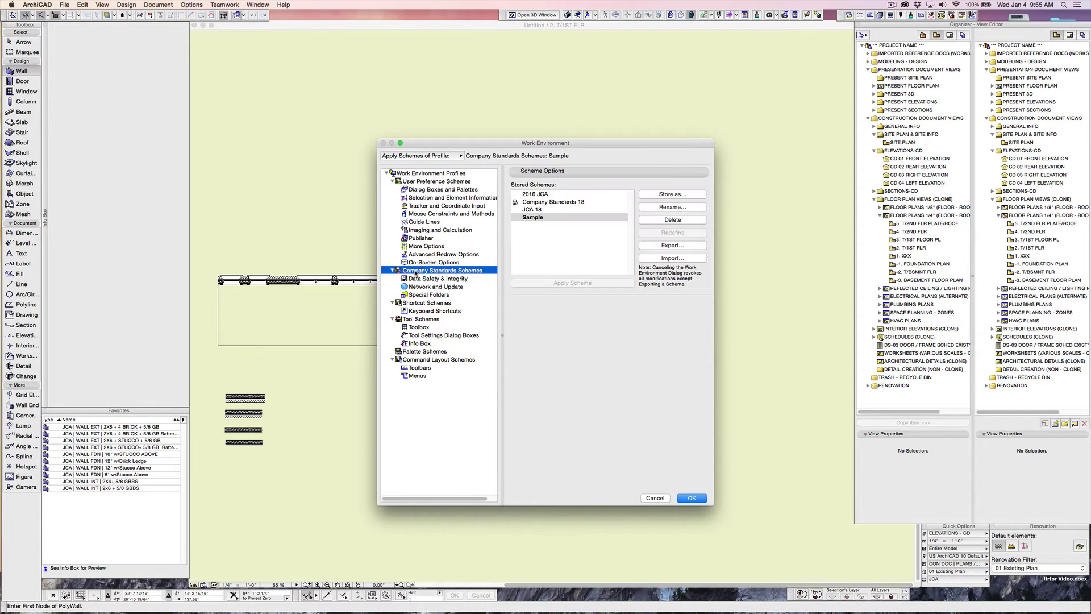
click(419, 280)
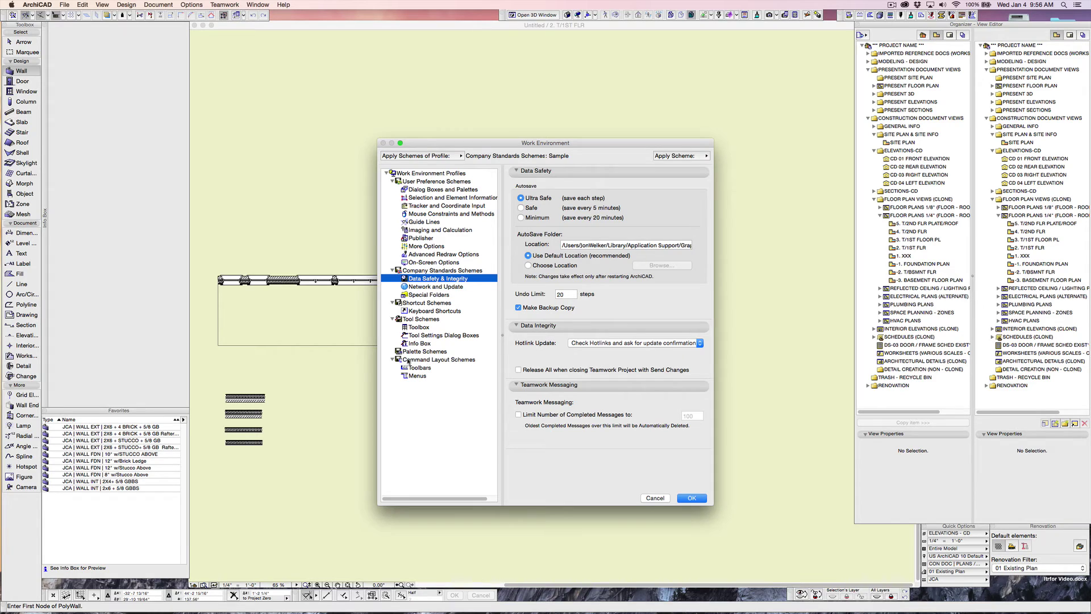
Review the Command Layout Schemes, the toolbar customization options and the Palette Schemes, and accept the Work Environment dialog
click(409, 360)
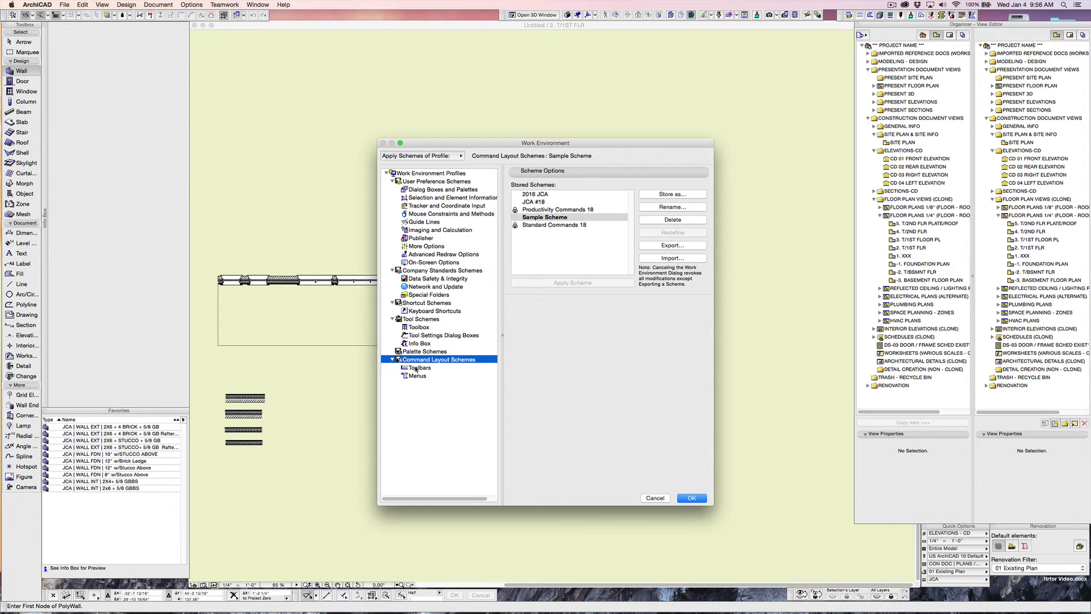
click(418, 368)
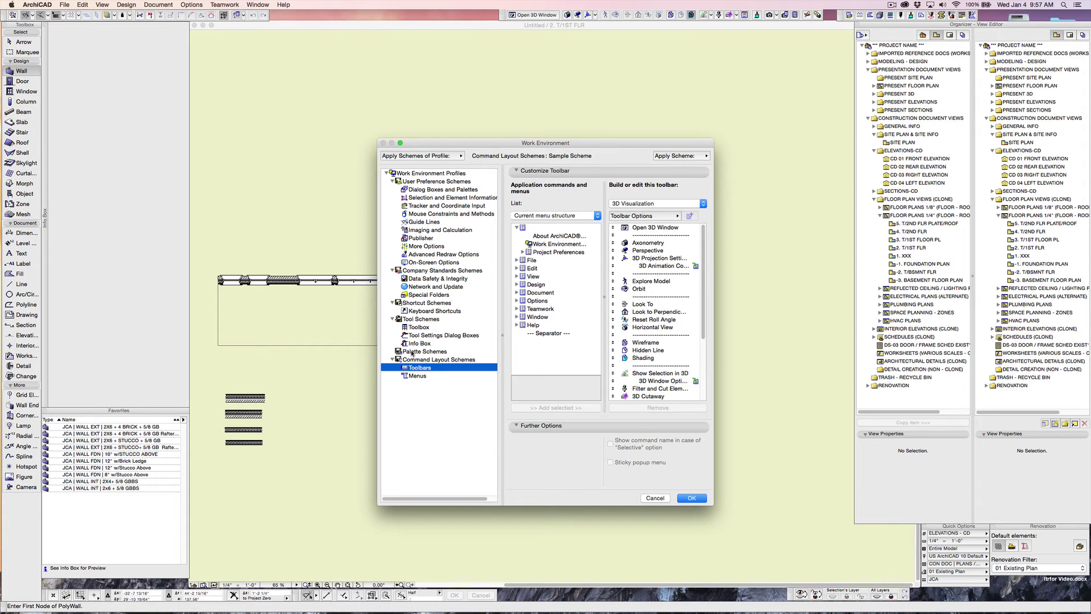
click(421, 351)
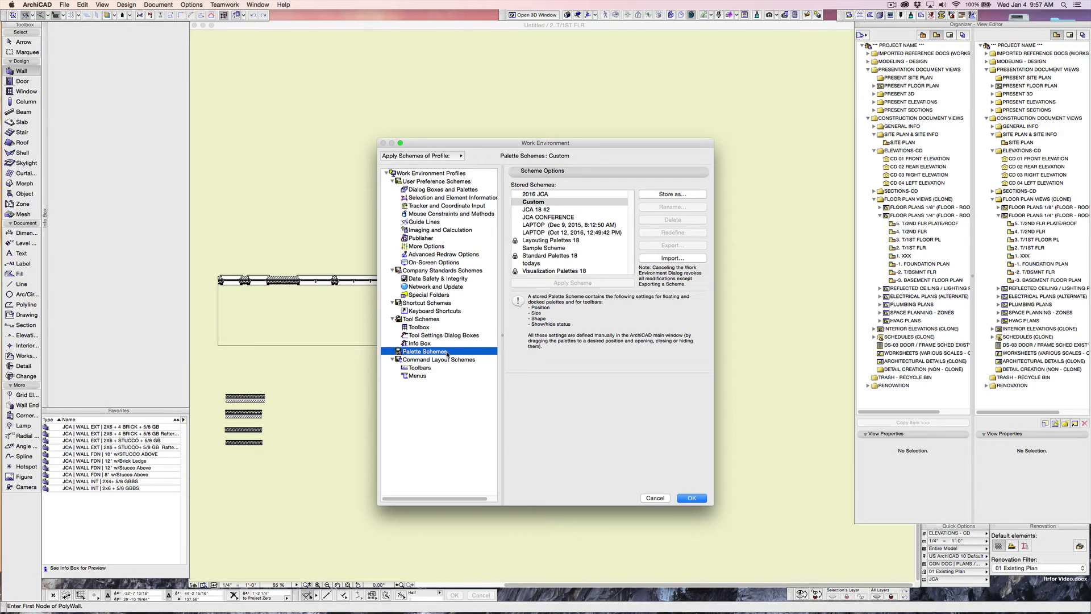
click(688, 497)
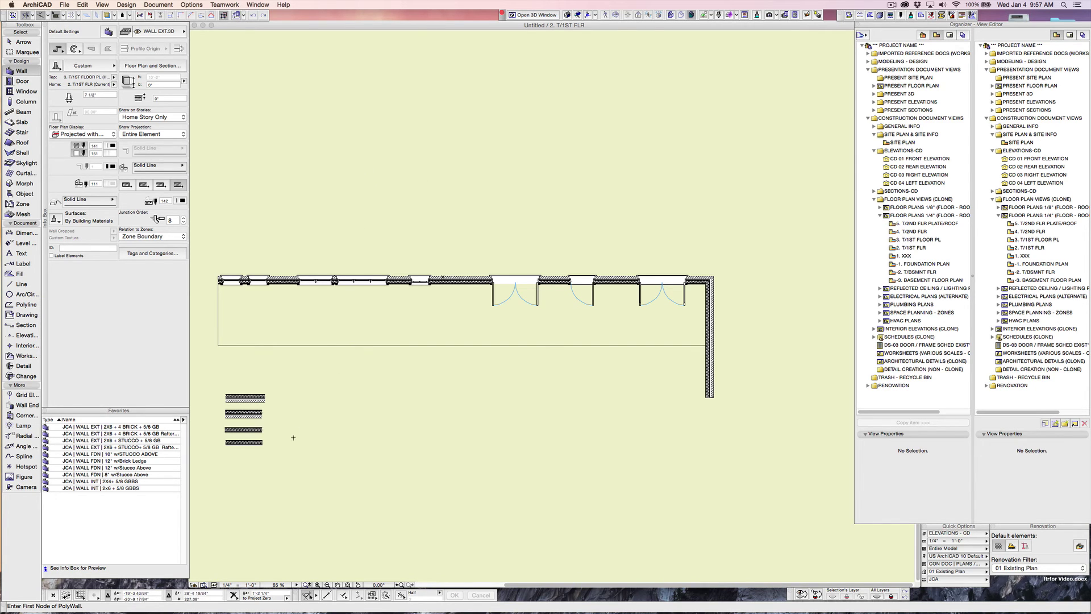
Collapse the Construction Document Views and Presentation Document Views folders in the Organizer's first view tree
click(105, 426)
click(868, 118)
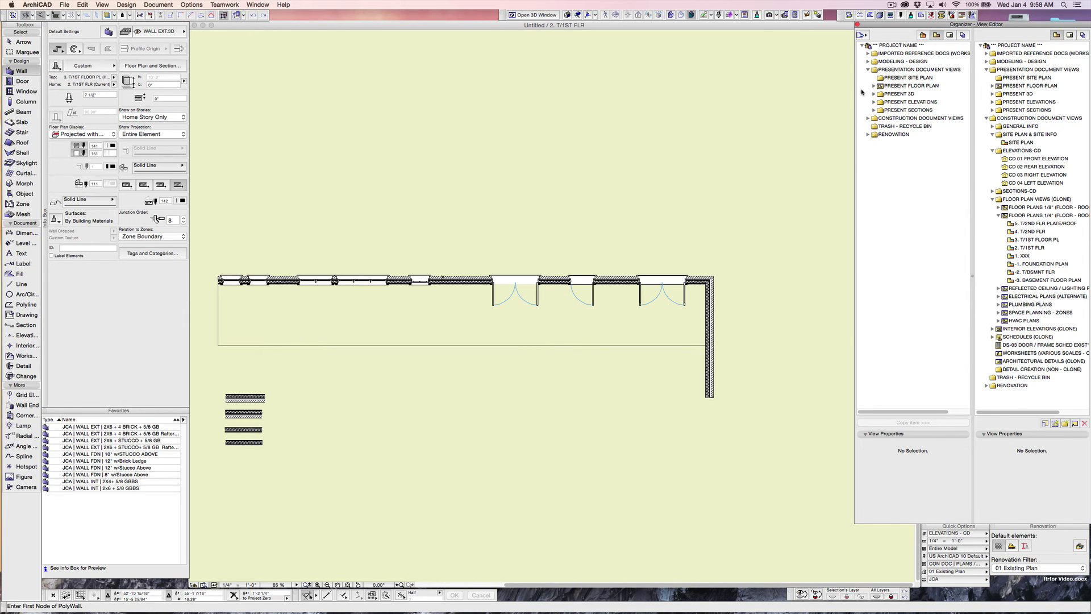
click(868, 69)
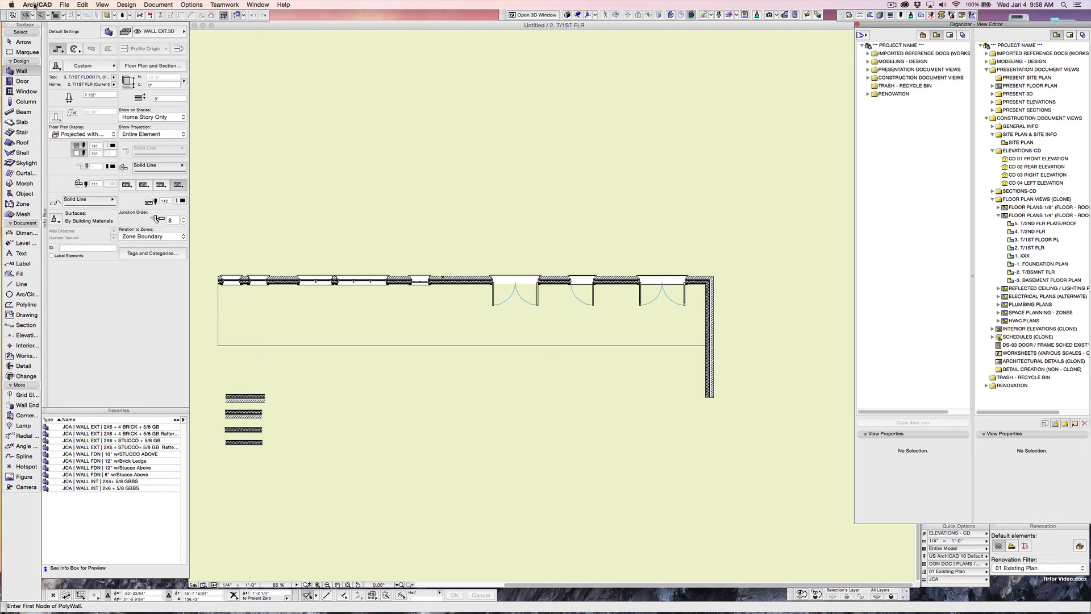
Examine the stored Work Environment profiles and the Import Profile options, leaving both without importing or changing anything
click(35, 6)
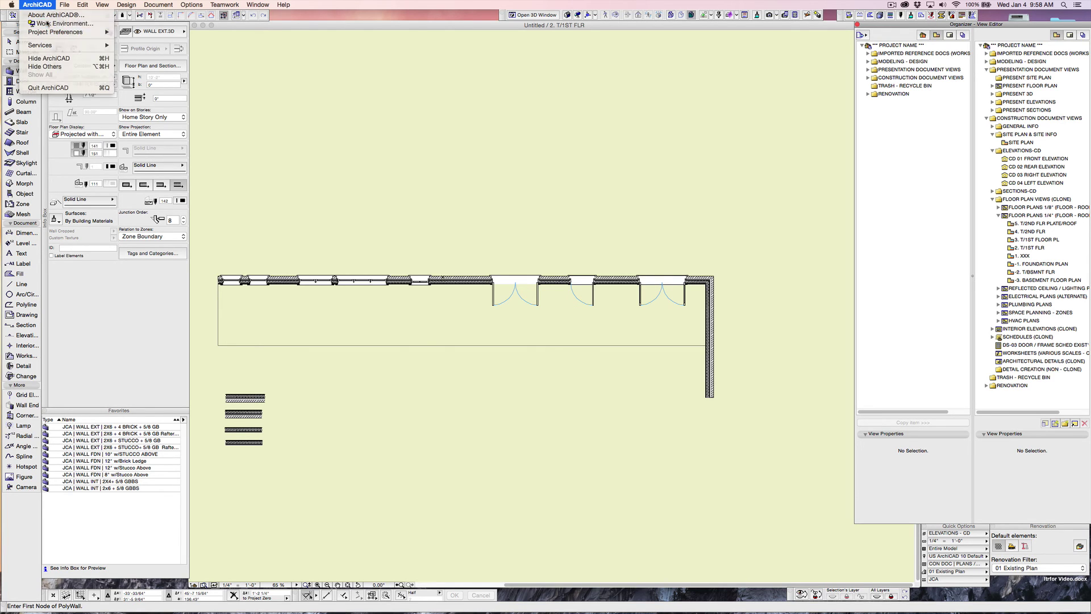
click(46, 53)
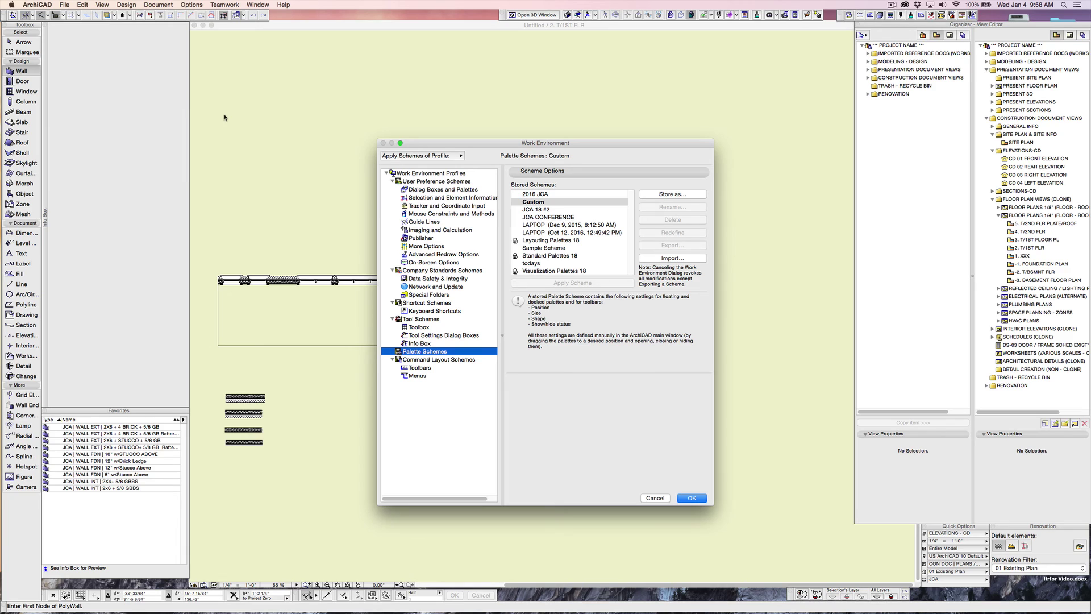
click(423, 174)
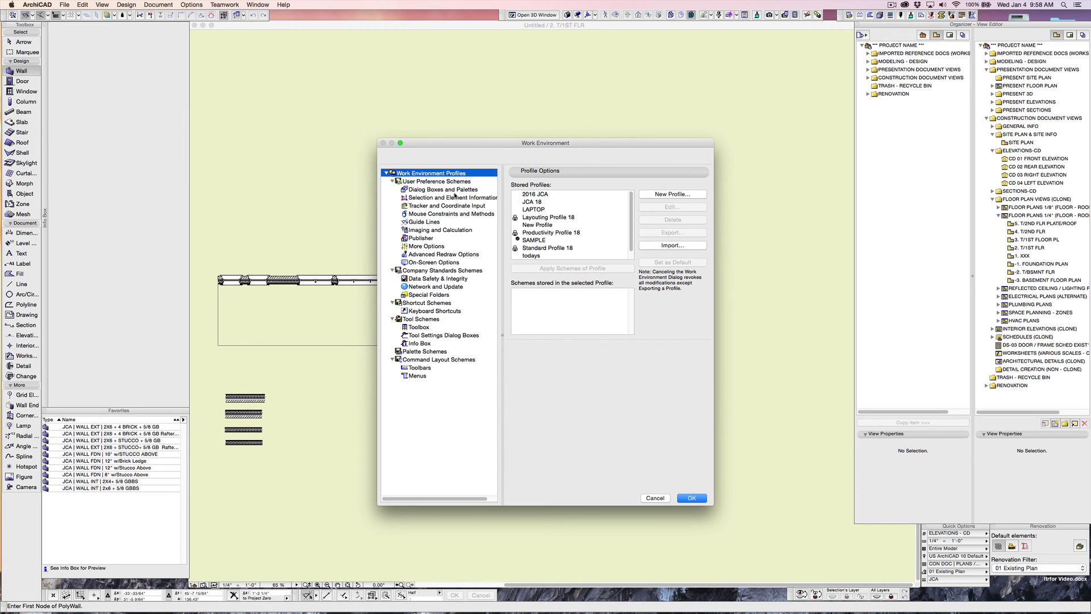
click(673, 245)
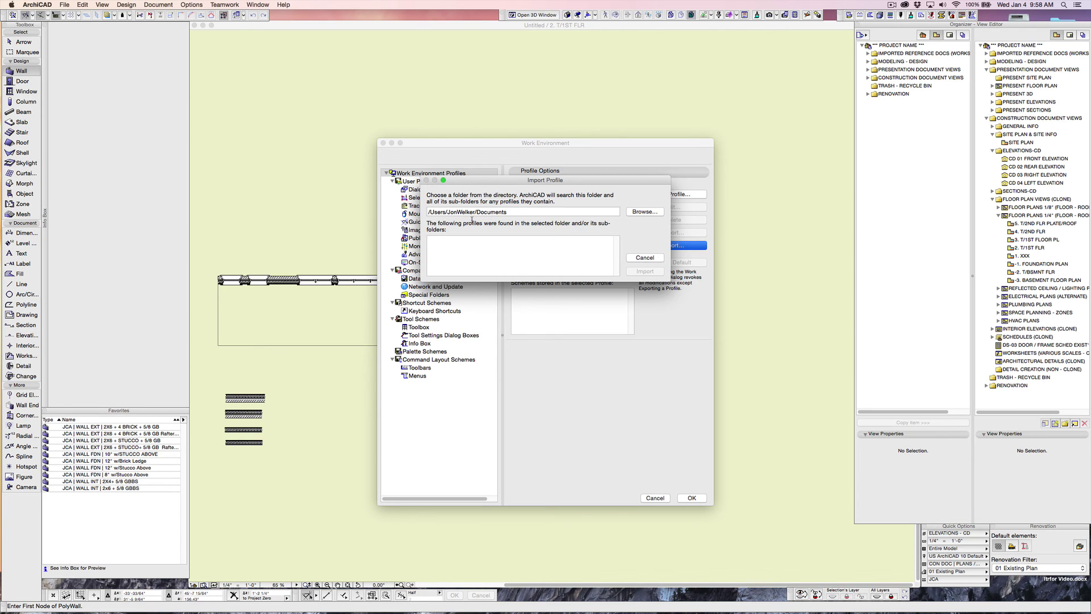
click(642, 257)
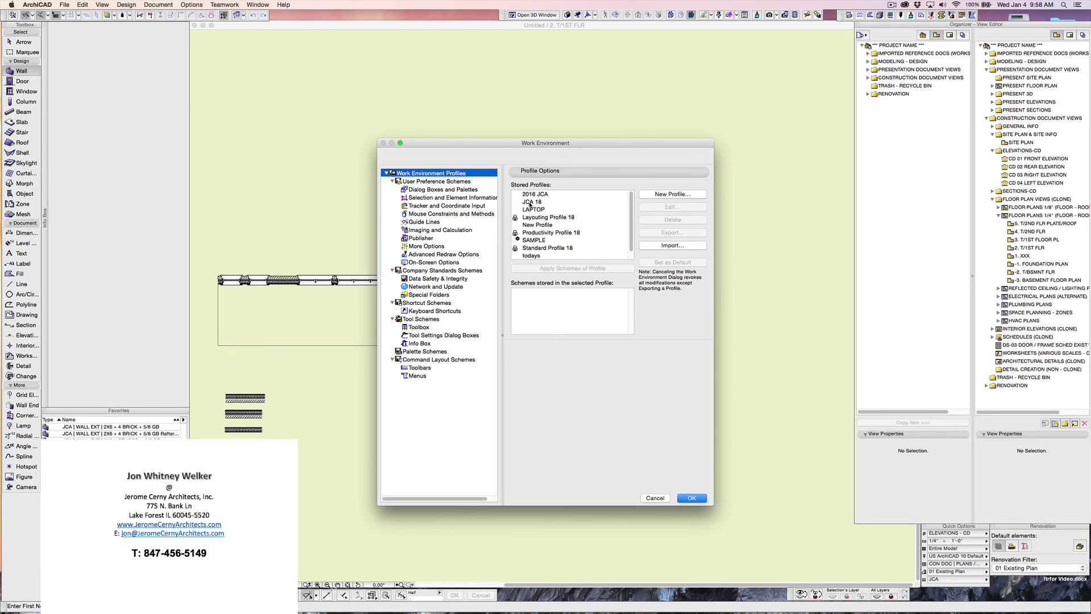
click(655, 499)
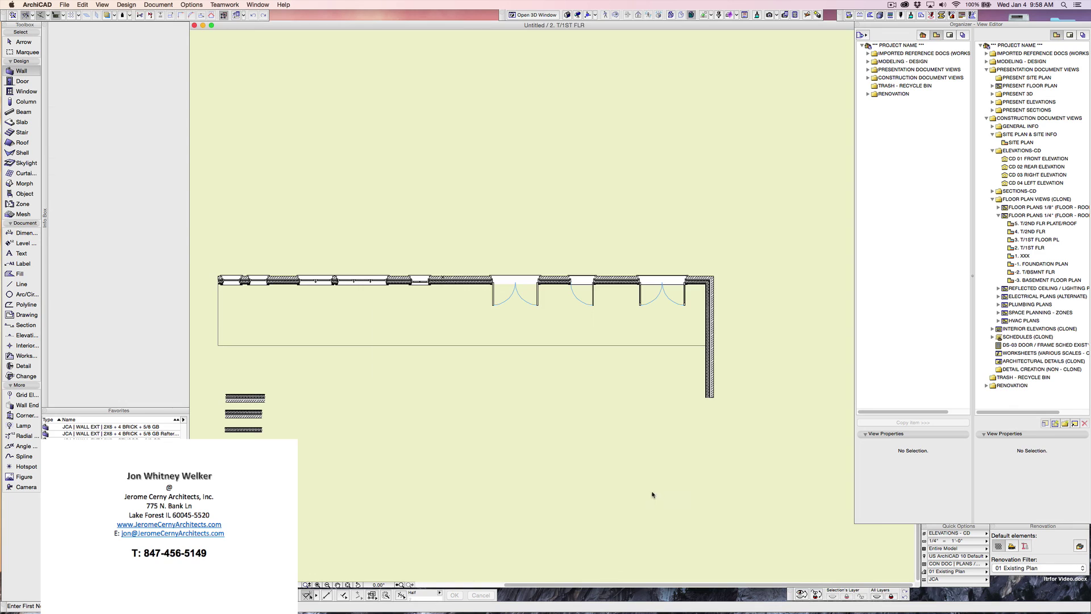